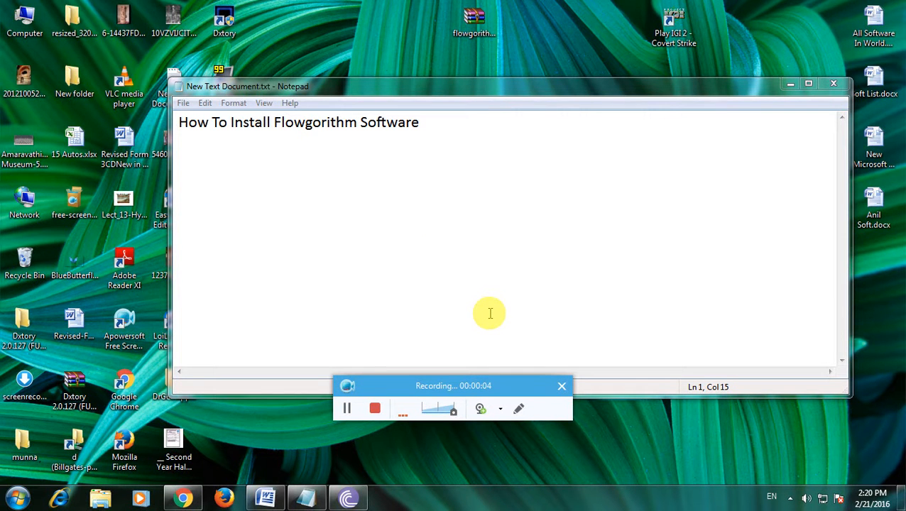
Minimize the Notepad note 'How To Install Flowgorithm Software' to reveal the desktop.
{"action": "left_click_drag", "start_coordinate": [465, 386], "coordinate": [796, 451]}
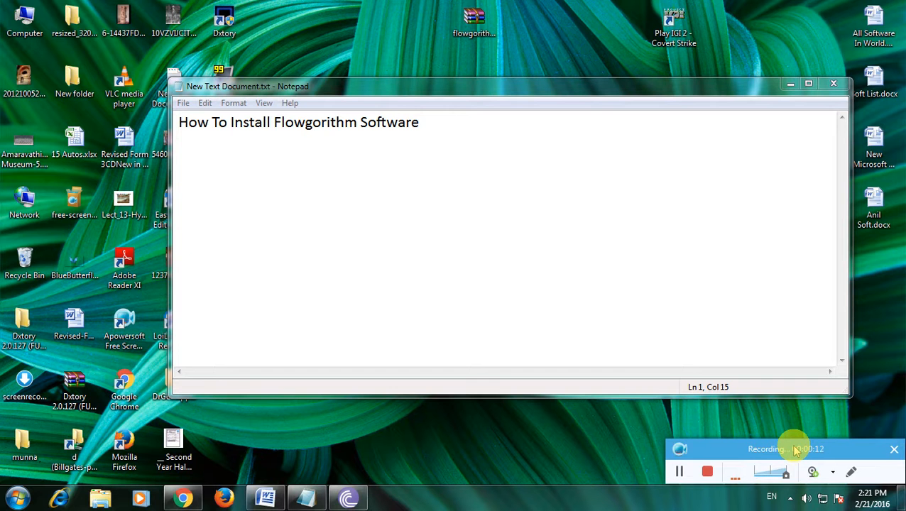
{"action": "left_click", "coordinate": [774, 395]}
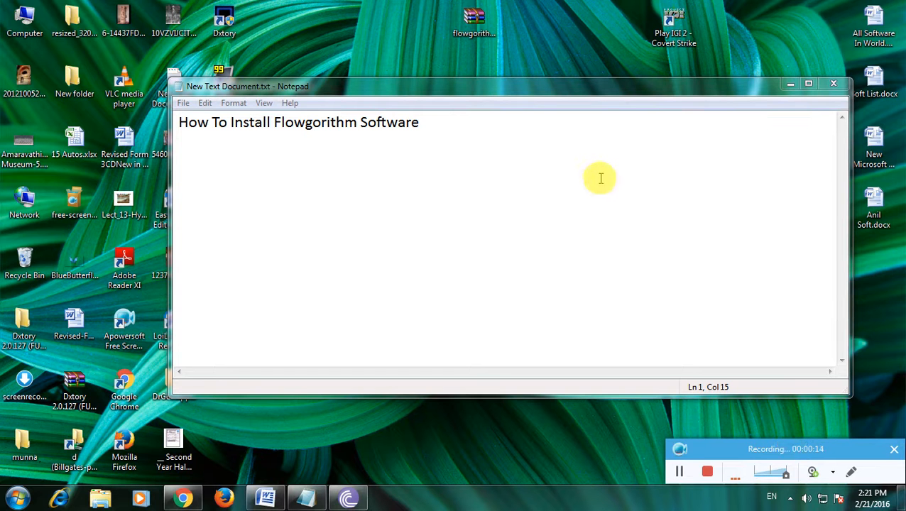
{"action": "left_click", "coordinate": [790, 84]}
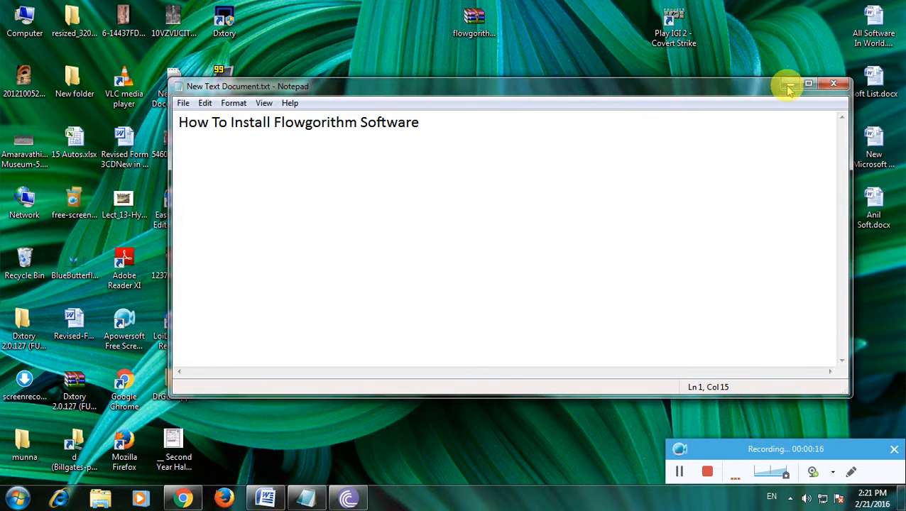
Open flowgorithm-1.7.4-setup.zip from the desktop in WinRAR via the right-click Open option.
{"action": "left_click_drag", "start_coordinate": [475, 21], "coordinate": [483, 157]}
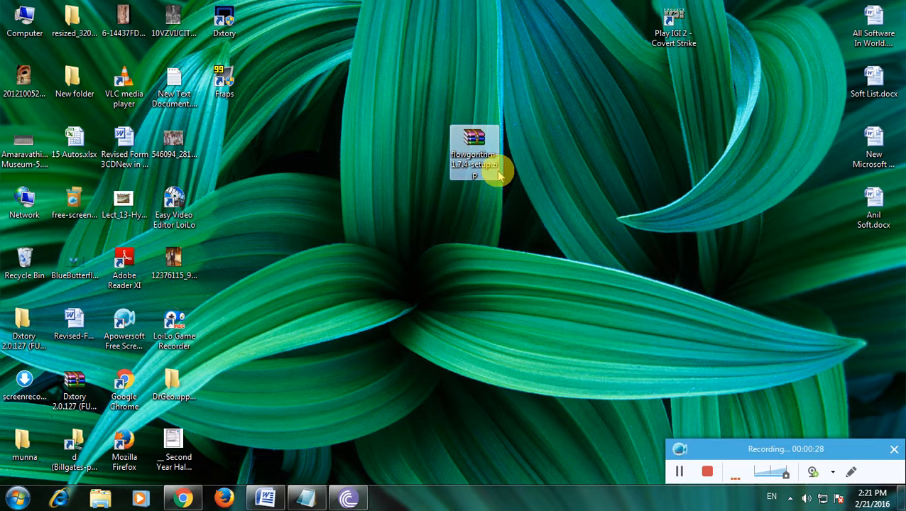
{"action": "right_click", "coordinate": [476, 148]}
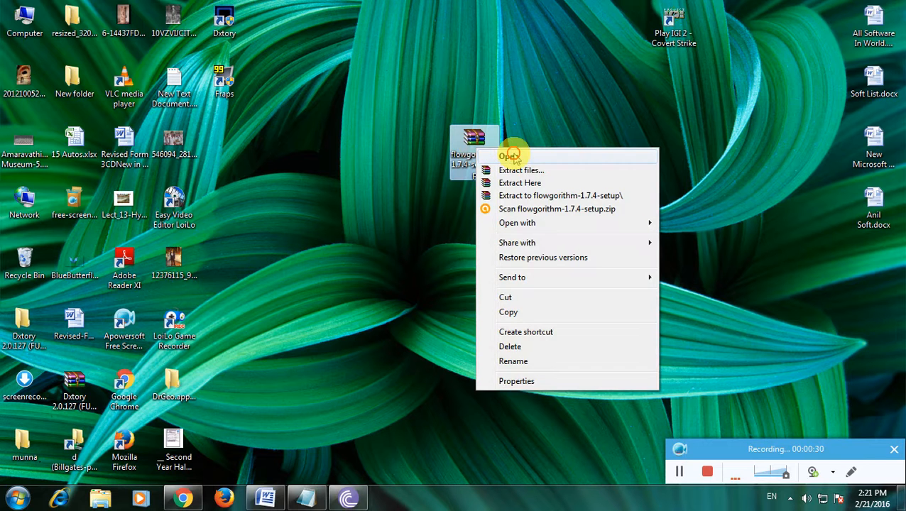
{"action": "left_click", "coordinate": [377, 157]}
{"action": "left_click", "coordinate": [328, 115]}
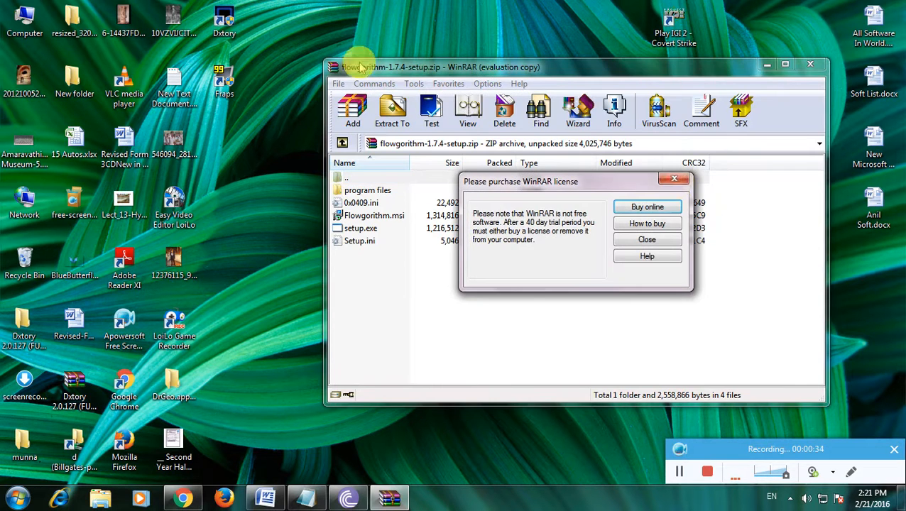
Dismiss the WinRAR license nag and extract the archive into a new desktop folder, New Folder (2).
{"action": "left_click", "coordinate": [674, 178]}
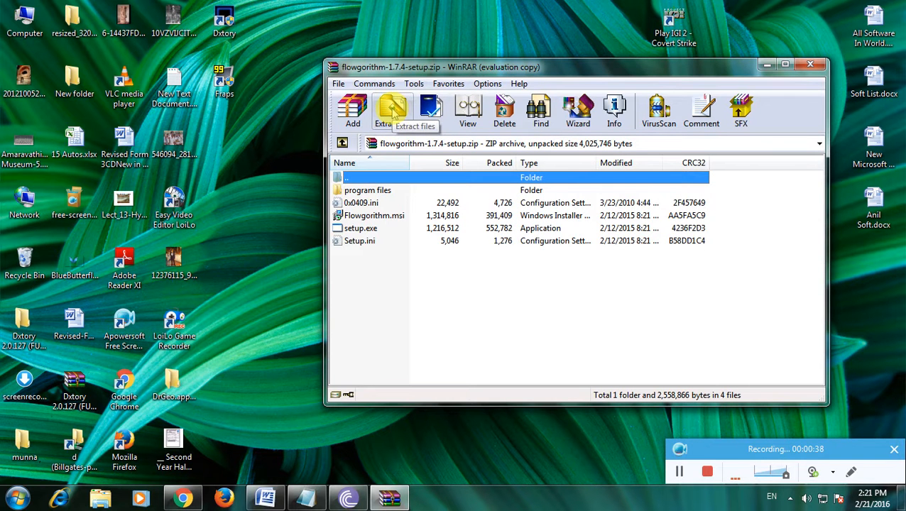
{"action": "left_click", "coordinate": [393, 114]}
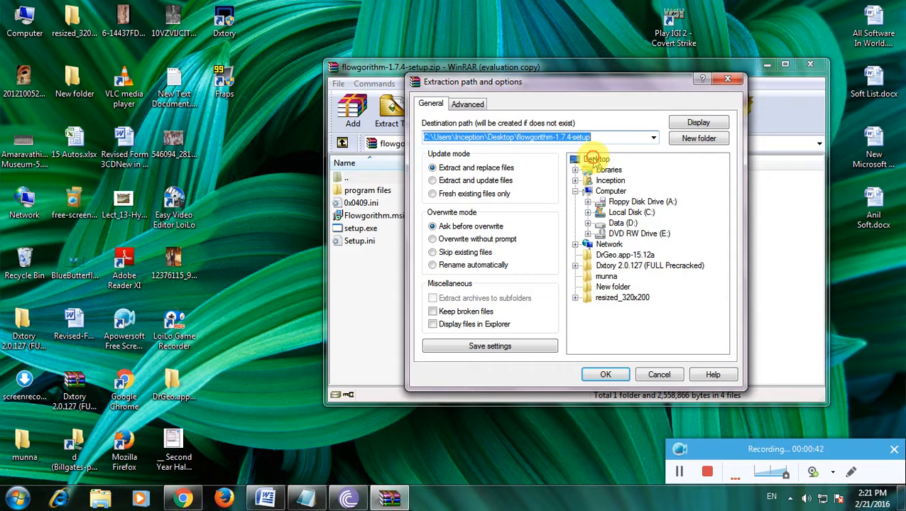
{"action": "left_click", "coordinate": [596, 159]}
{"action": "left_click", "coordinate": [705, 140]}
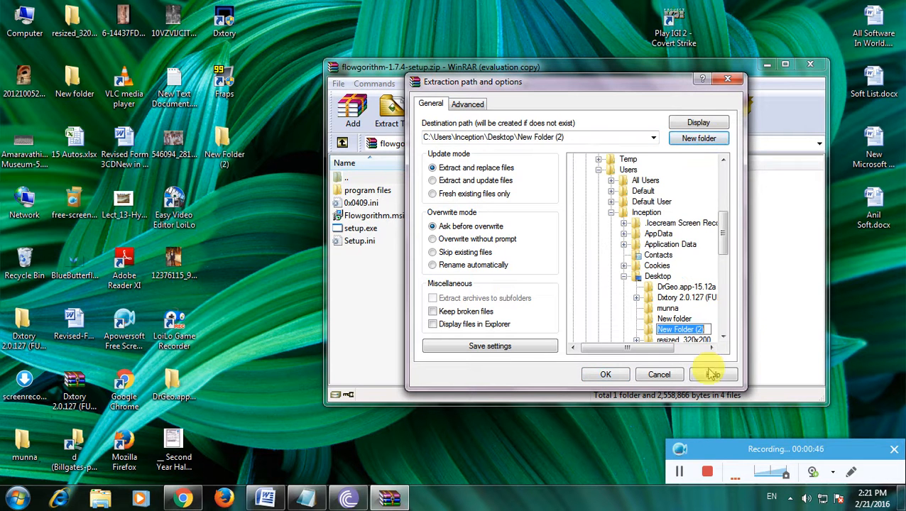
{"action": "left_click", "coordinate": [611, 377]}
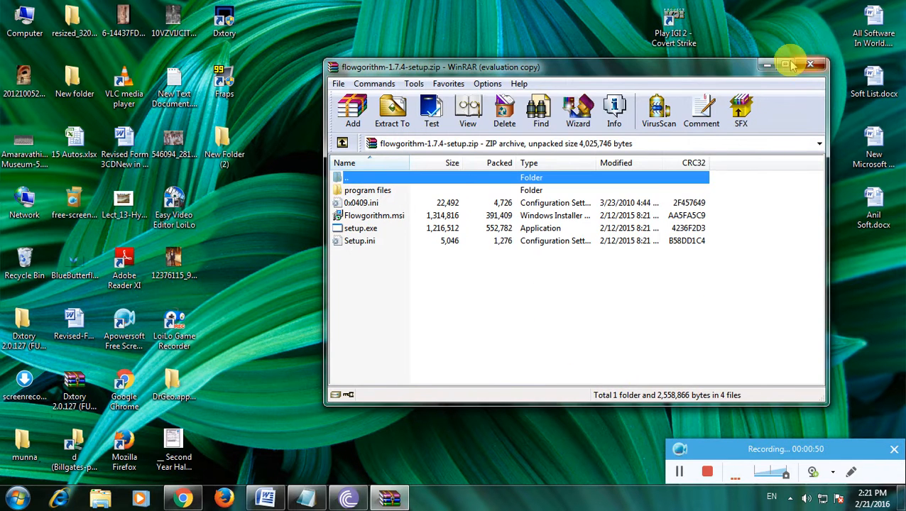
Close WinRAR, open New Folder (2) and peek inside its program files subfolder.
{"action": "left_click", "coordinate": [810, 65]}
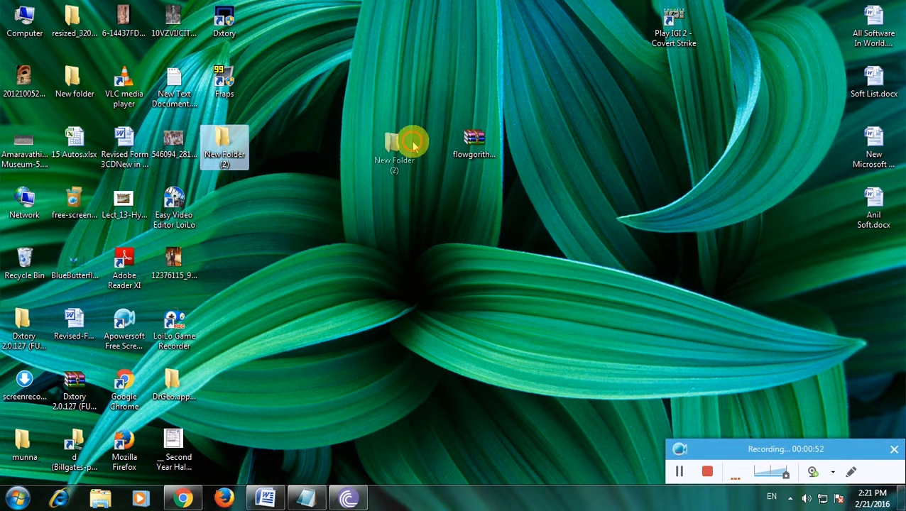
{"action": "left_click_drag", "start_coordinate": [242, 150], "coordinate": [415, 171]}
{"action": "double_click", "coordinate": [416, 158]}
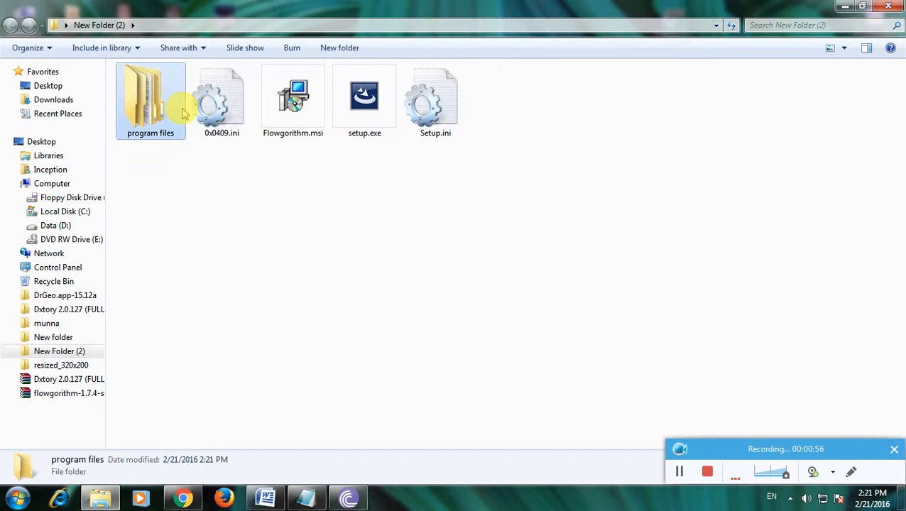
{"action": "double_click", "coordinate": [179, 107]}
{"action": "left_click", "coordinate": [9, 25]}
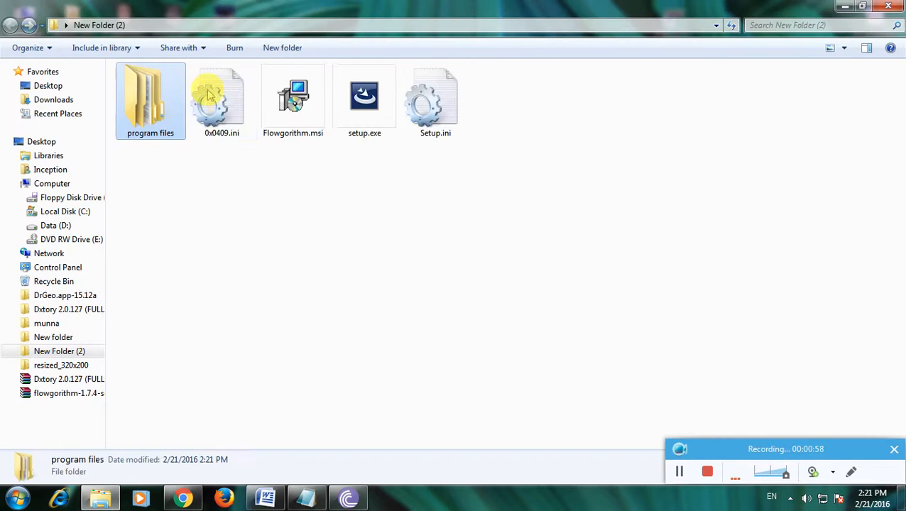
Compare the extracted setup files' details and launch Flowgorithm.msi to start the InstallShield Wizard.
{"action": "left_click", "coordinate": [240, 92]}
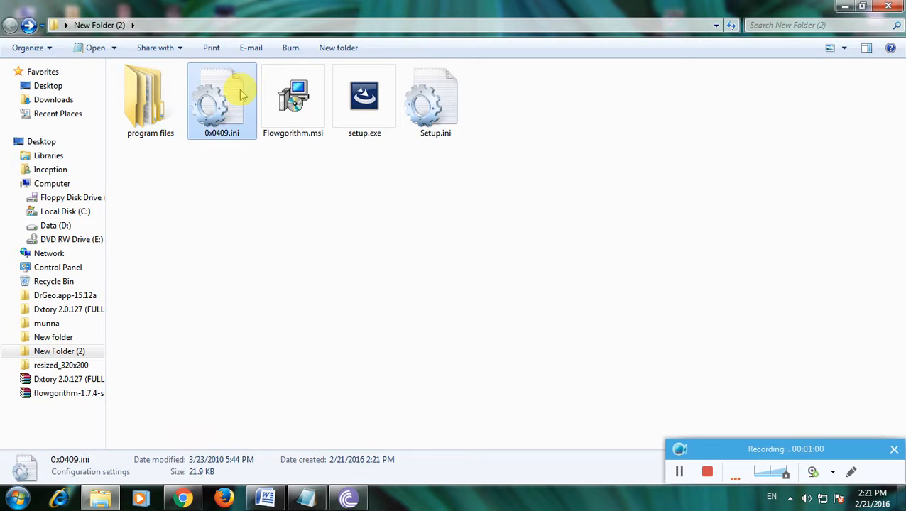
{"action": "left_click", "coordinate": [294, 92]}
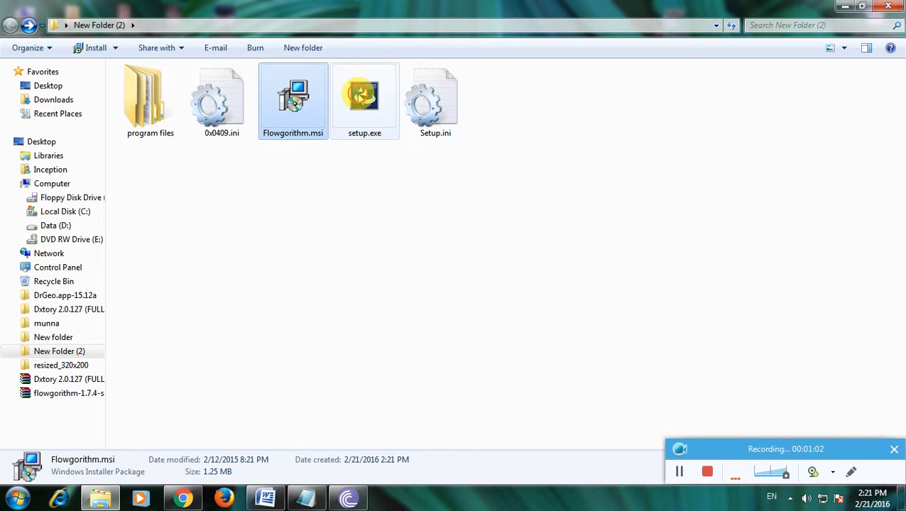
{"action": "left_click", "coordinate": [362, 95]}
{"action": "left_click", "coordinate": [420, 93]}
{"action": "left_click", "coordinate": [293, 93]}
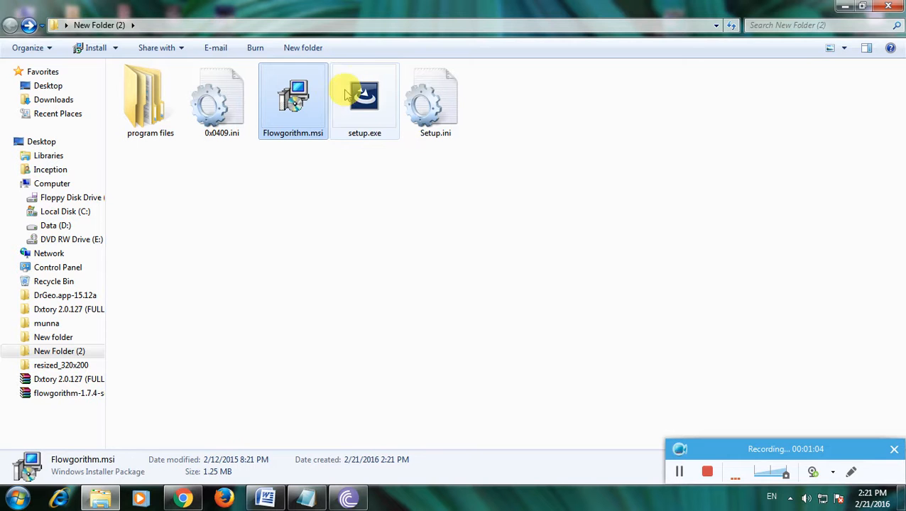
{"action": "left_click", "coordinate": [359, 94]}
{"action": "left_click", "coordinate": [301, 92]}
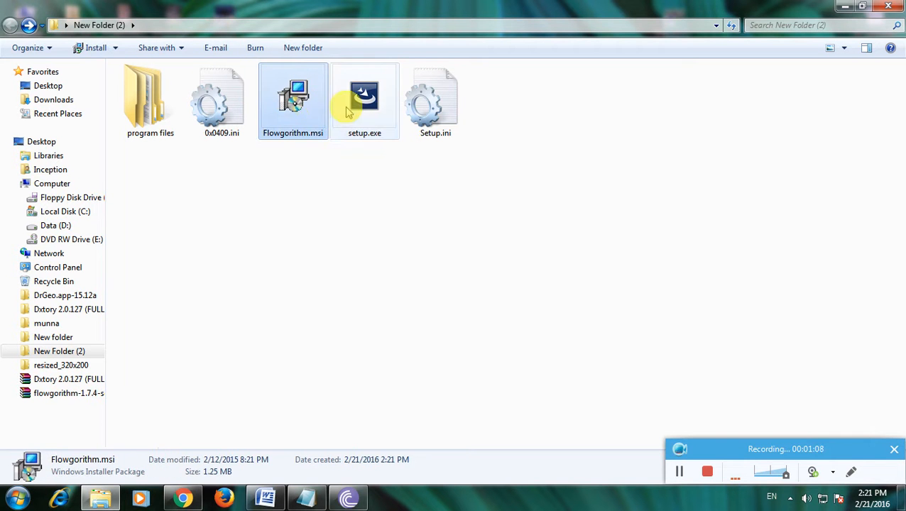
{"action": "left_click", "coordinate": [347, 112]}
{"action": "left_click", "coordinate": [312, 112]}
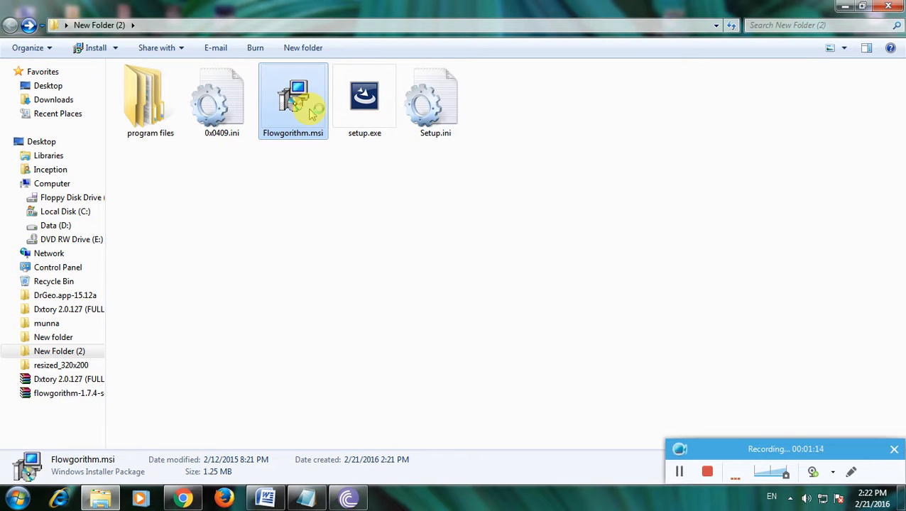
{"action": "double_click", "coordinate": [312, 114]}
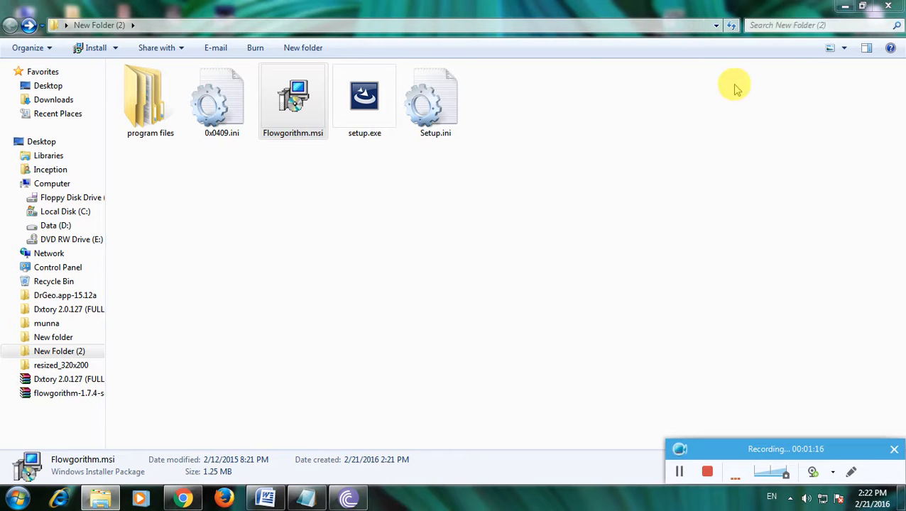
Accept the license terms and begin the typical install into C:\Program Files\Flowgorithm\.
{"action": "left_click", "coordinate": [845, 5]}
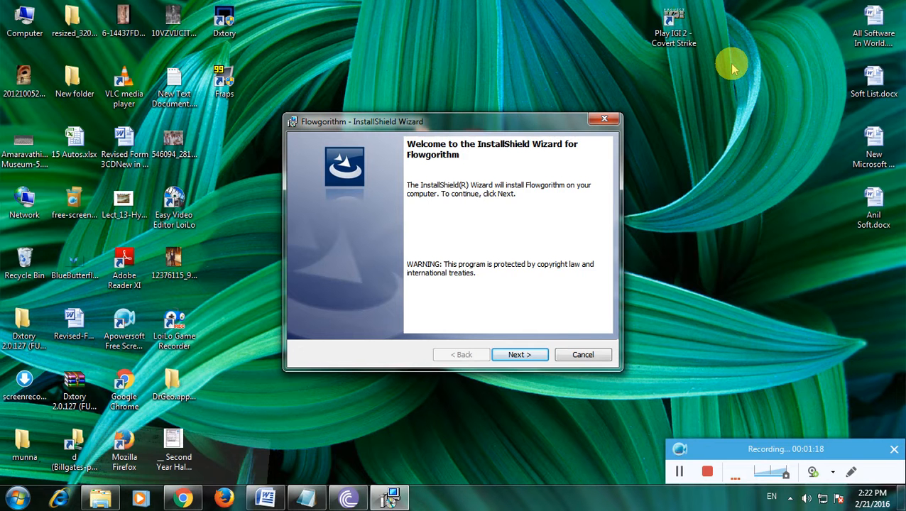
{"action": "left_click_drag", "start_coordinate": [485, 122], "coordinate": [495, 107]}
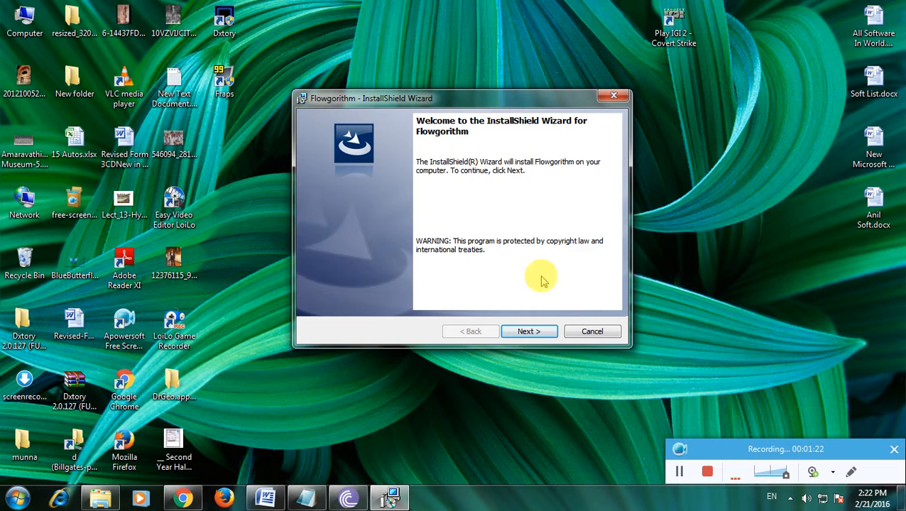
{"action": "left_click", "coordinate": [529, 331]}
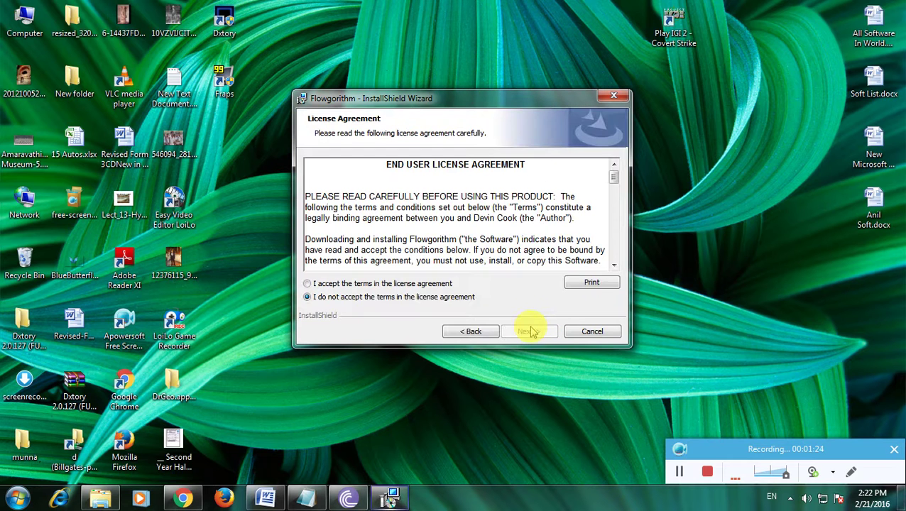
{"action": "left_click", "coordinate": [445, 284]}
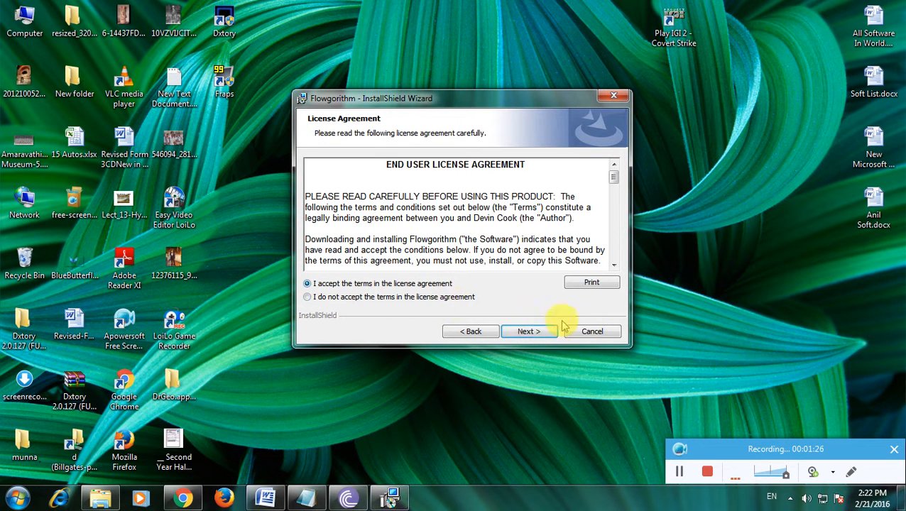
{"action": "left_click", "coordinate": [531, 331]}
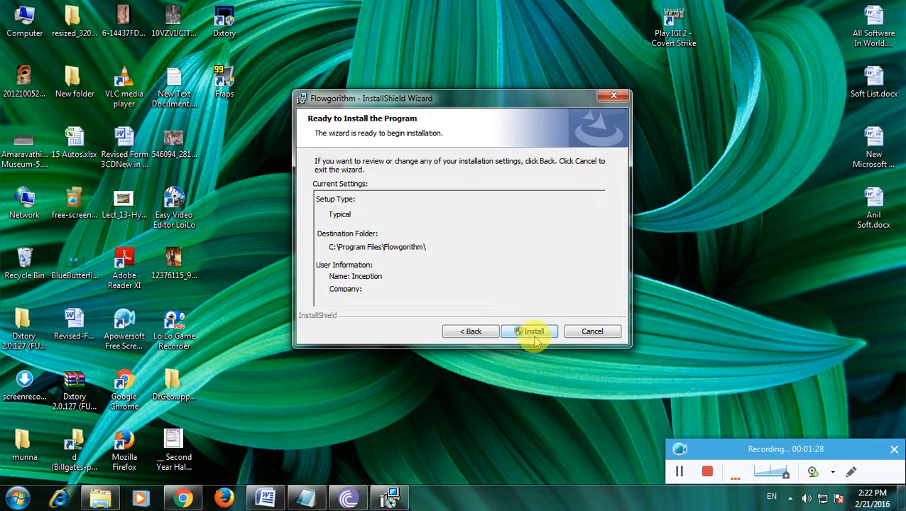
{"action": "left_click", "coordinate": [529, 334]}
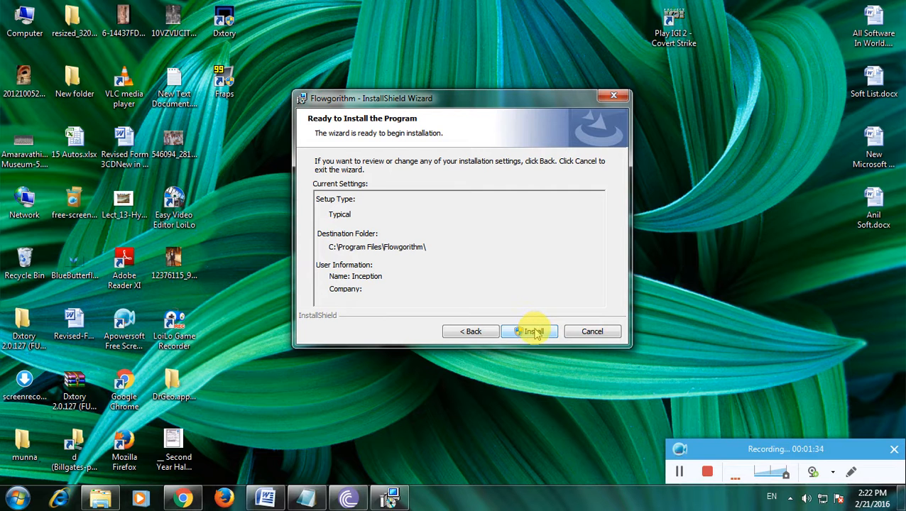
{"action": "left_click", "coordinate": [535, 333]}
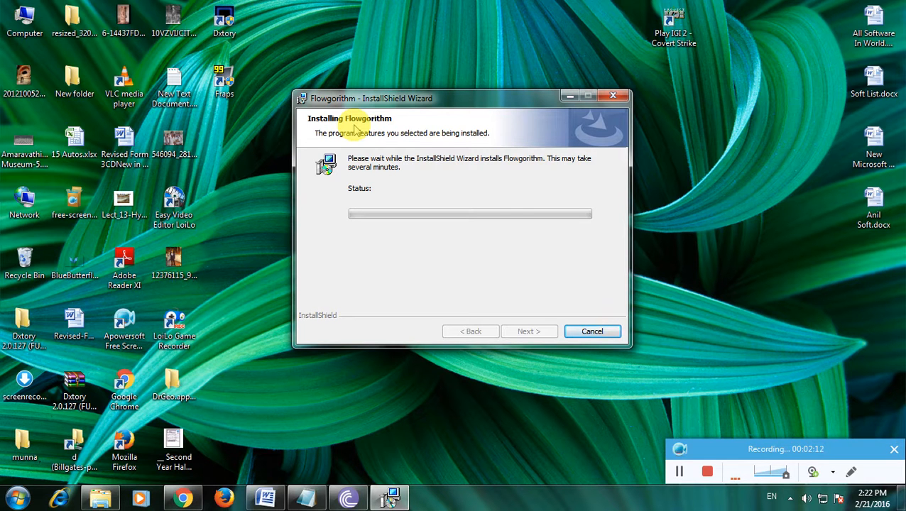
Wait for the installation progress to finish until the Wizard Completed page appears.
{"action": "left_click", "coordinate": [679, 472]}
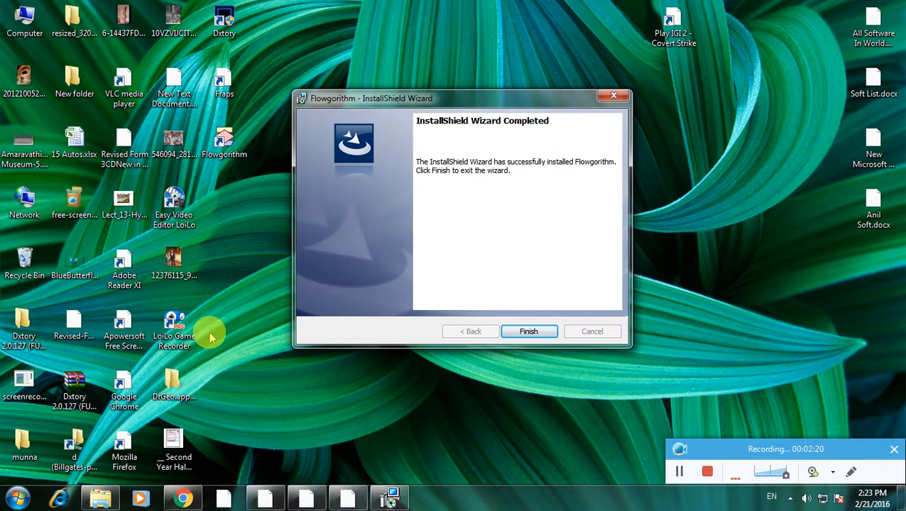
Note the new Flowgorithm desktop shortcut and exit the completed wizard with Finish.
{"action": "left_click", "coordinate": [239, 139]}
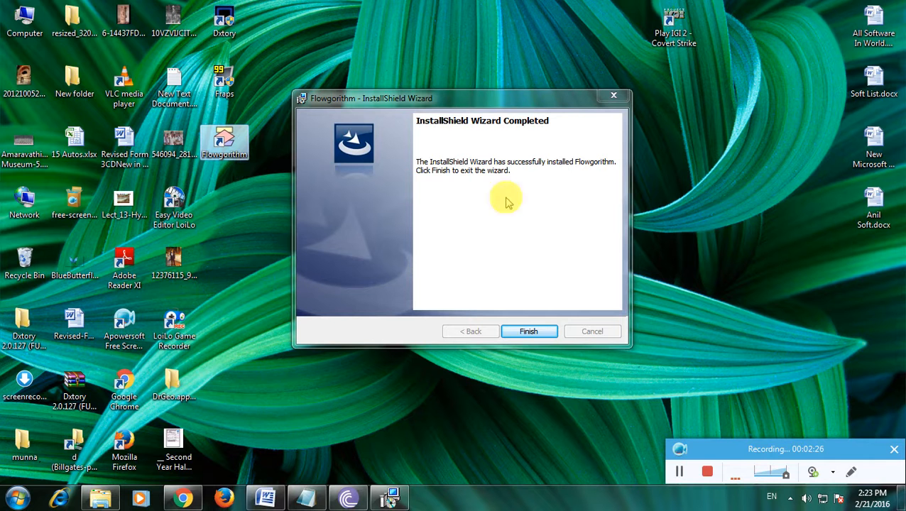
{"action": "left_click", "coordinate": [528, 332]}
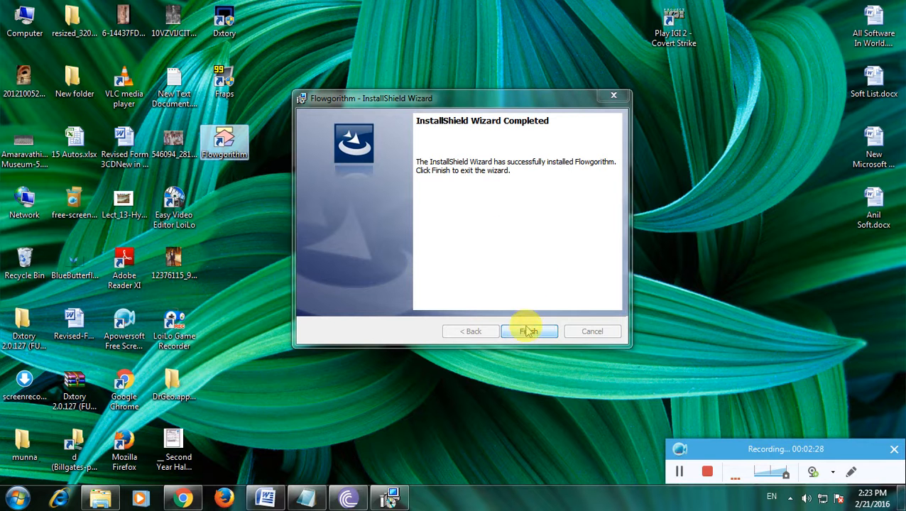
{"action": "left_click", "coordinate": [536, 330]}
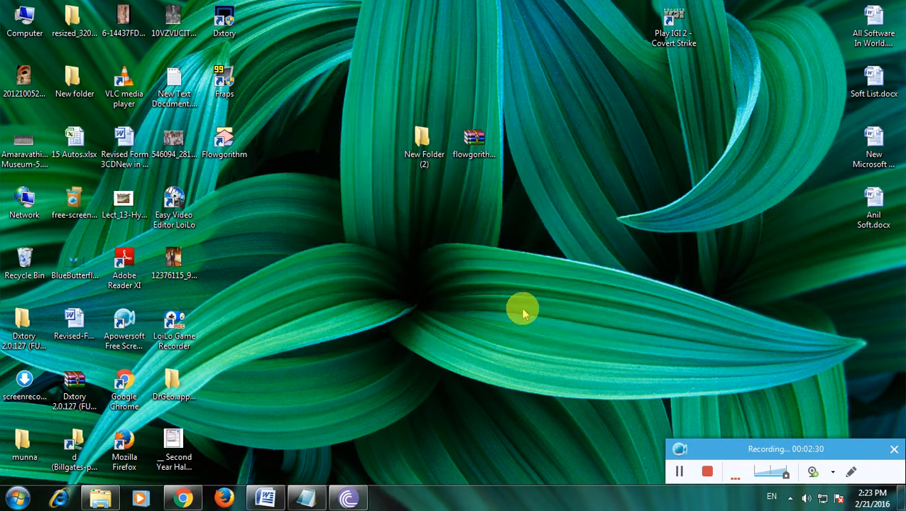